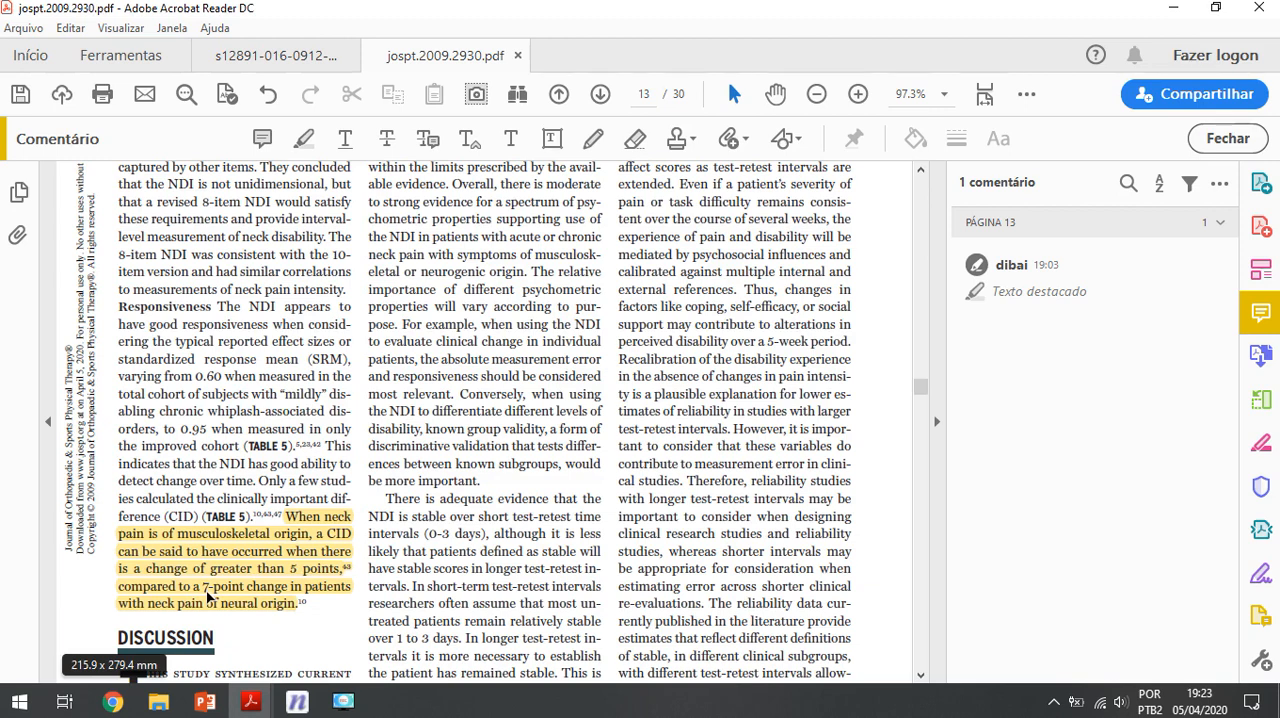
left_click(940, 238)
left_click(275, 55)
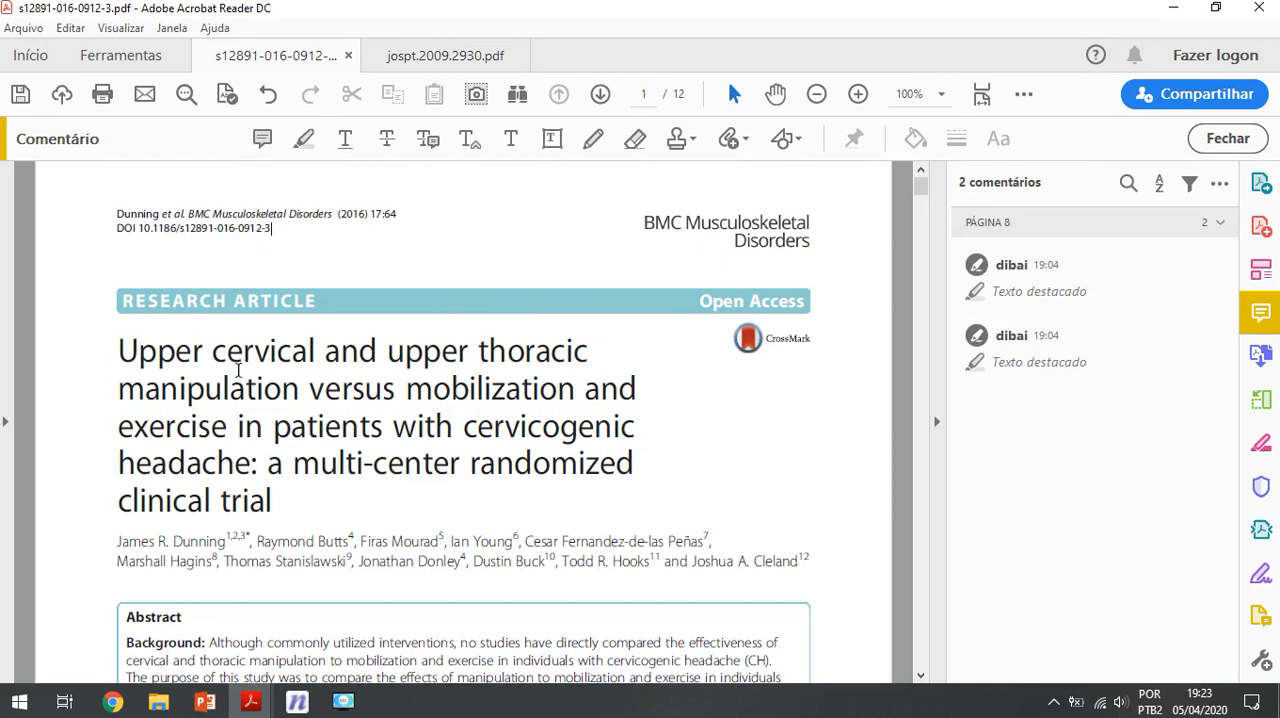
left_click_drag(176, 350, 410, 390)
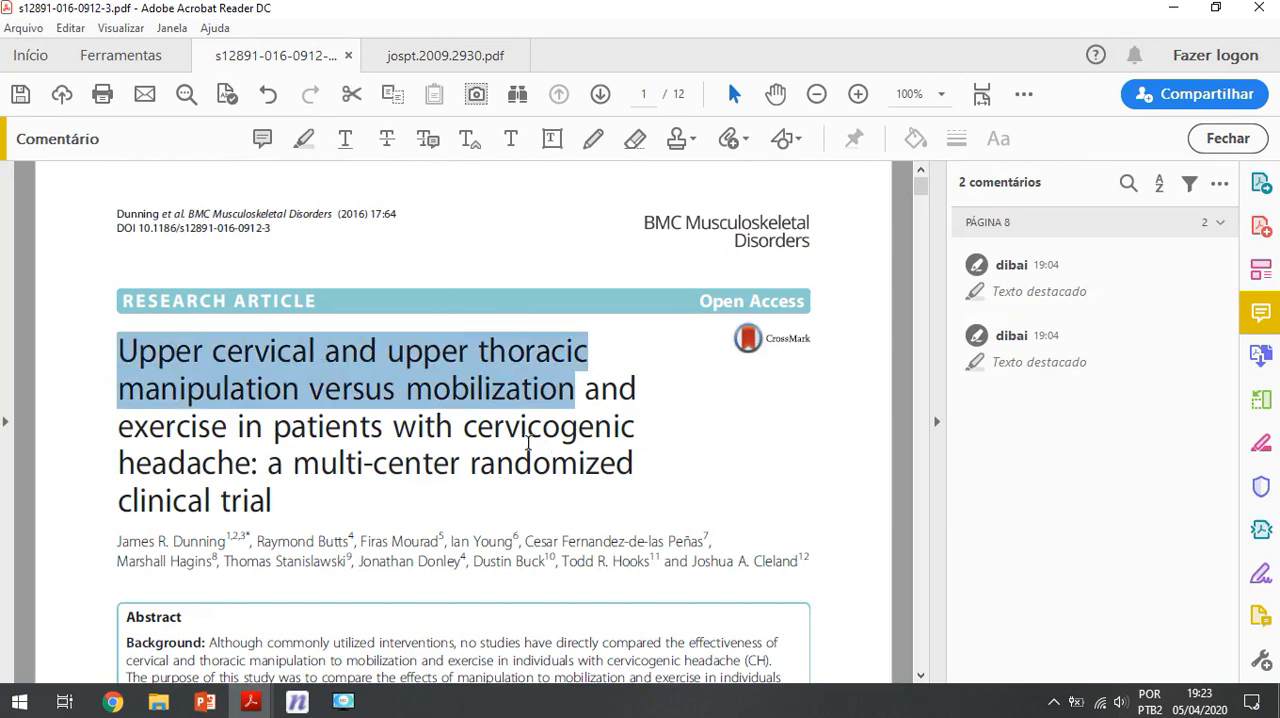
left_click(243, 464)
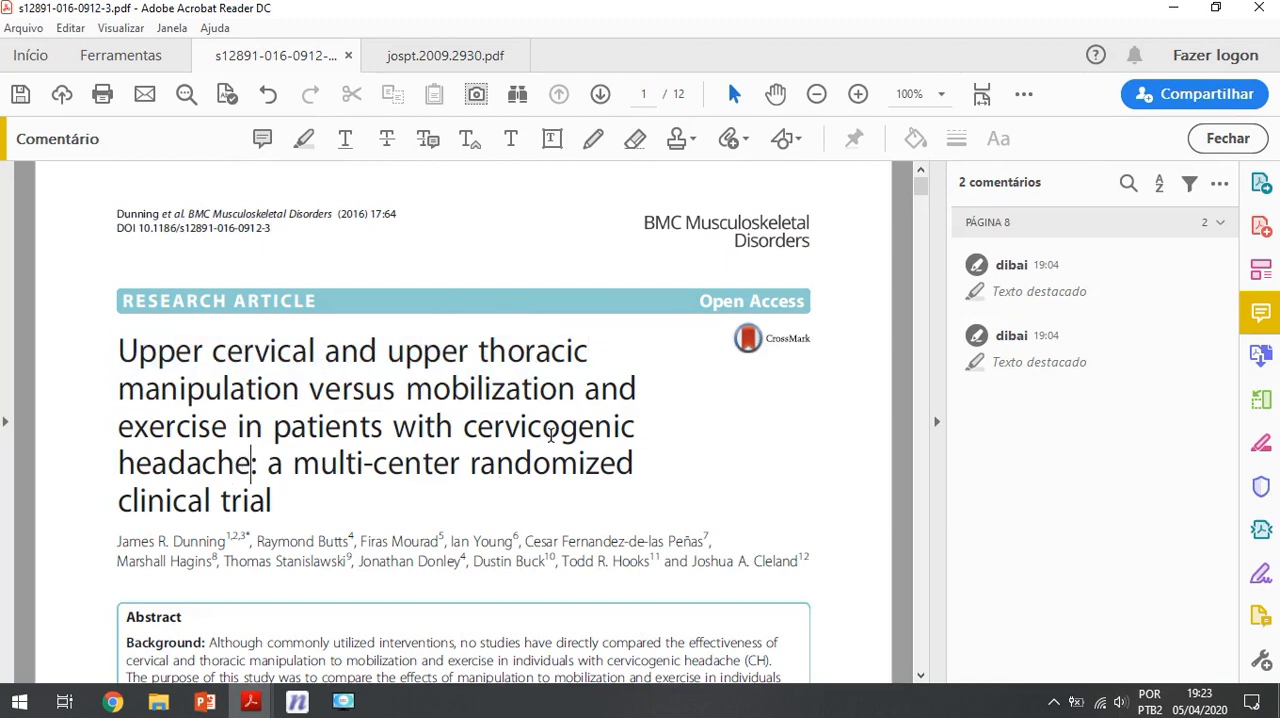
scroll(450, 443, "down", 4)
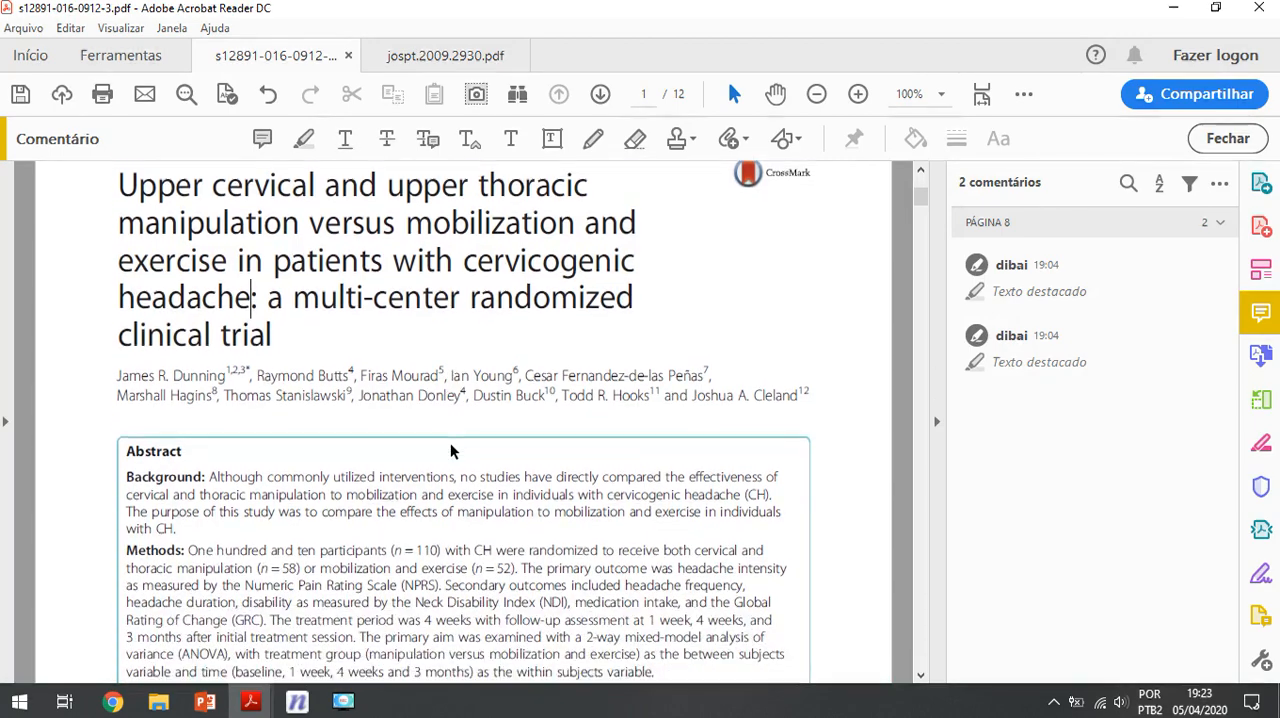
Step: Find the outcome table on page 8 and examine the 4-week NDI disability means and standard deviations for both groups
left_click_drag(920, 200, 921, 351)
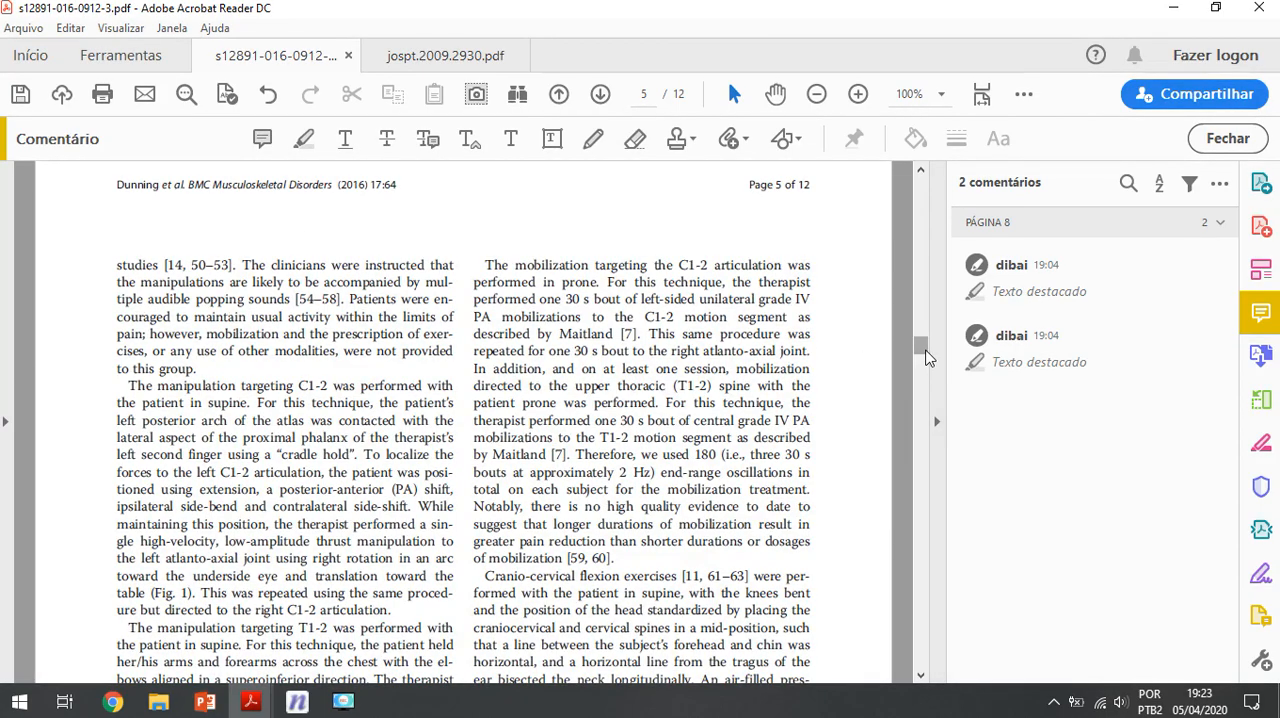
left_click_drag(926, 357, 918, 474)
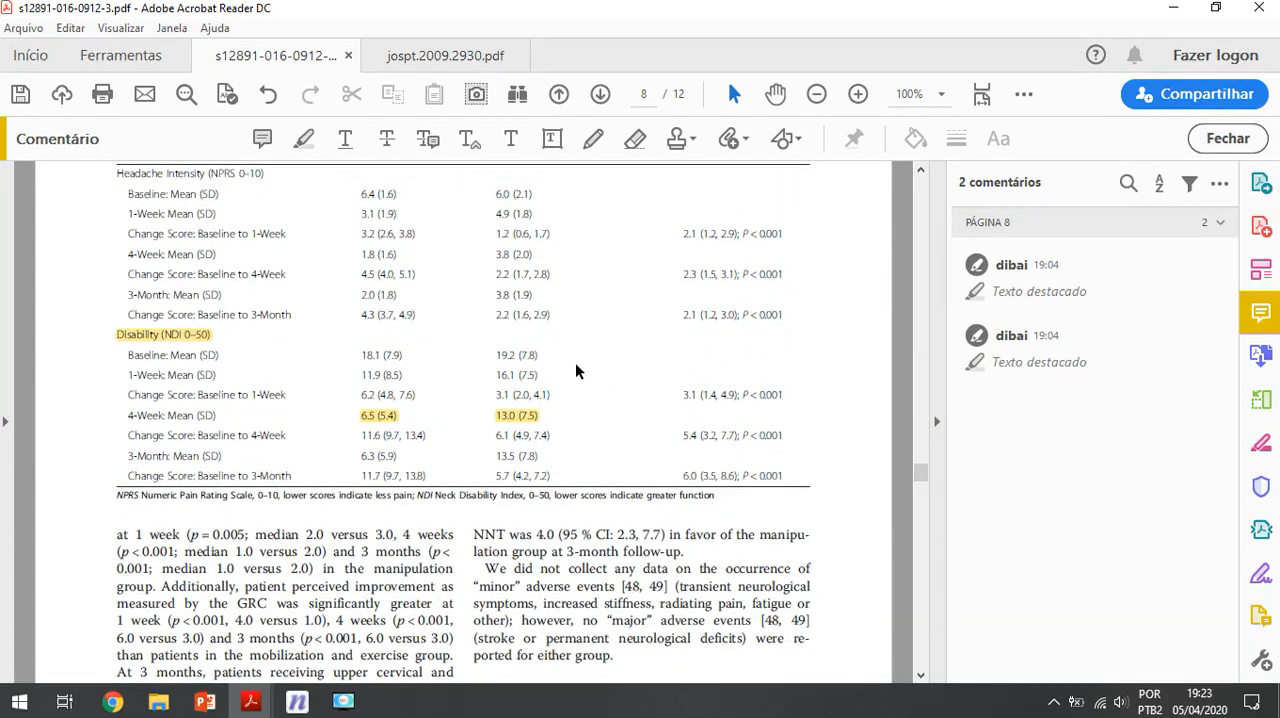
scroll(437, 357, "up", 1)
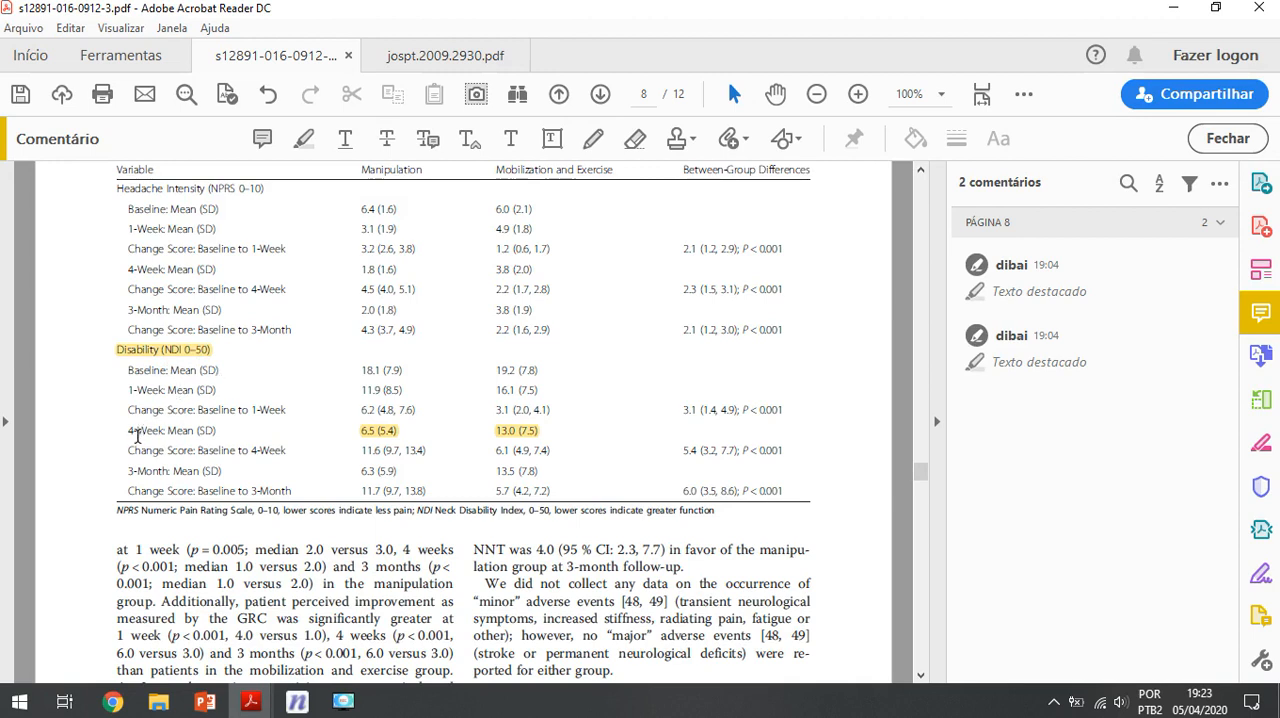
left_click_drag(126, 430, 172, 432)
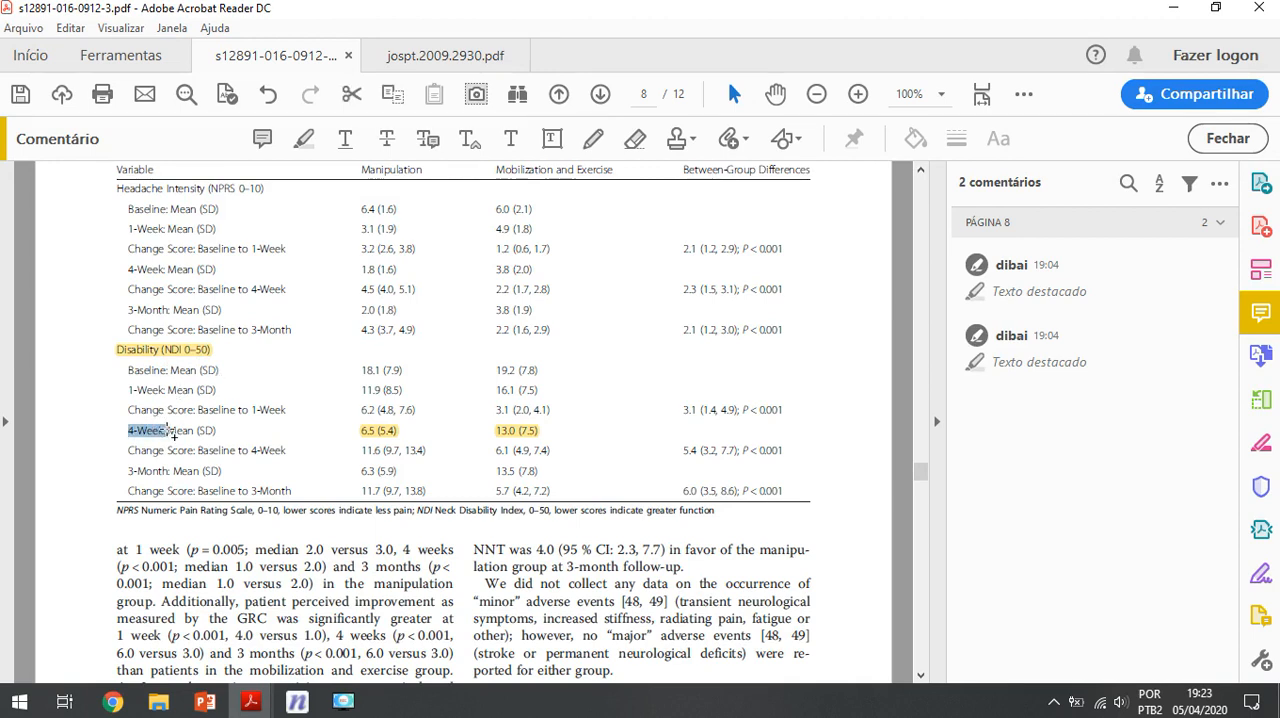
left_click(344, 436)
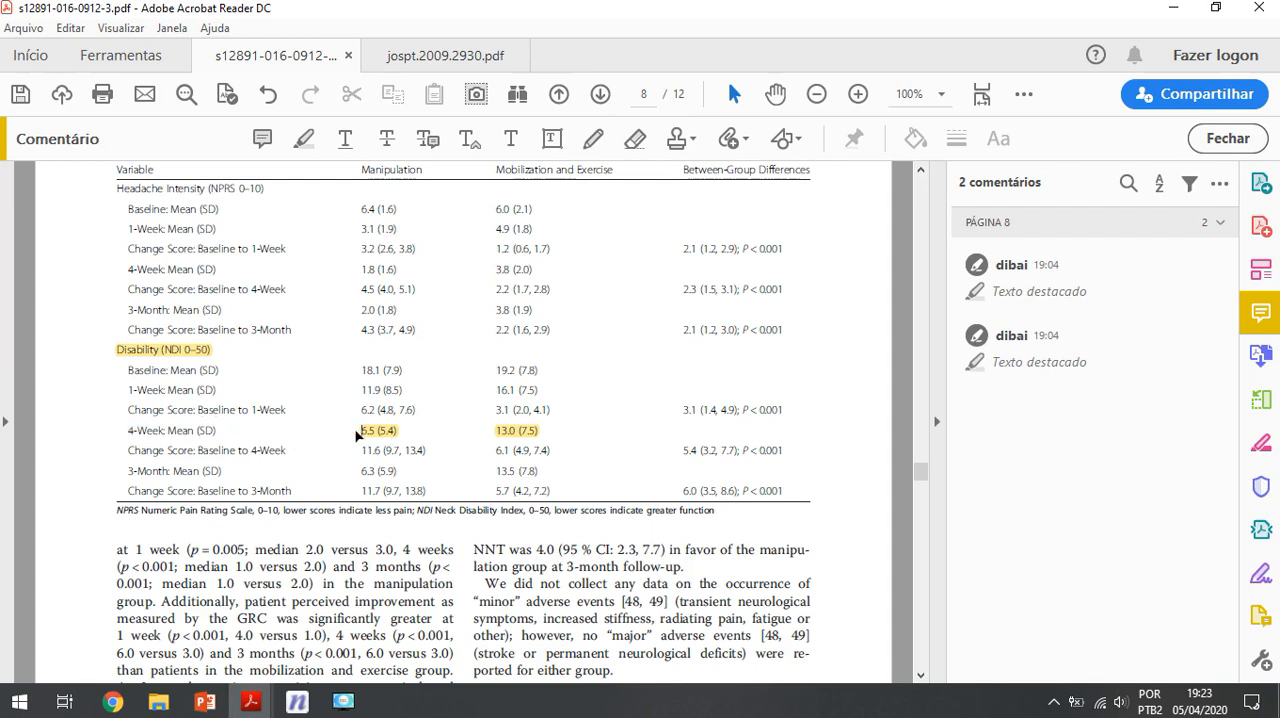
left_click_drag(348, 432, 412, 432)
left_click(412, 432)
Step: Switch to Ene 3.0 and open the "No igualdad" technique for comparing two means with two independent samples
mouse_move(303, 704)
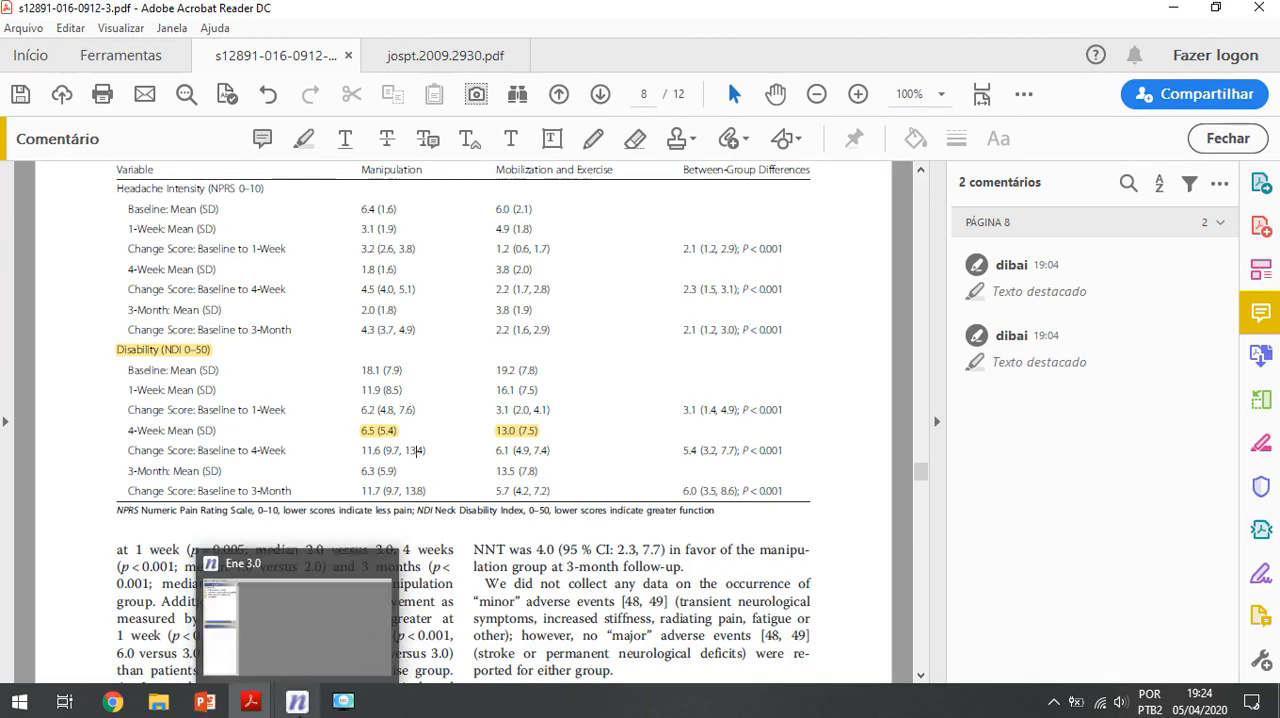
left_click(324, 594)
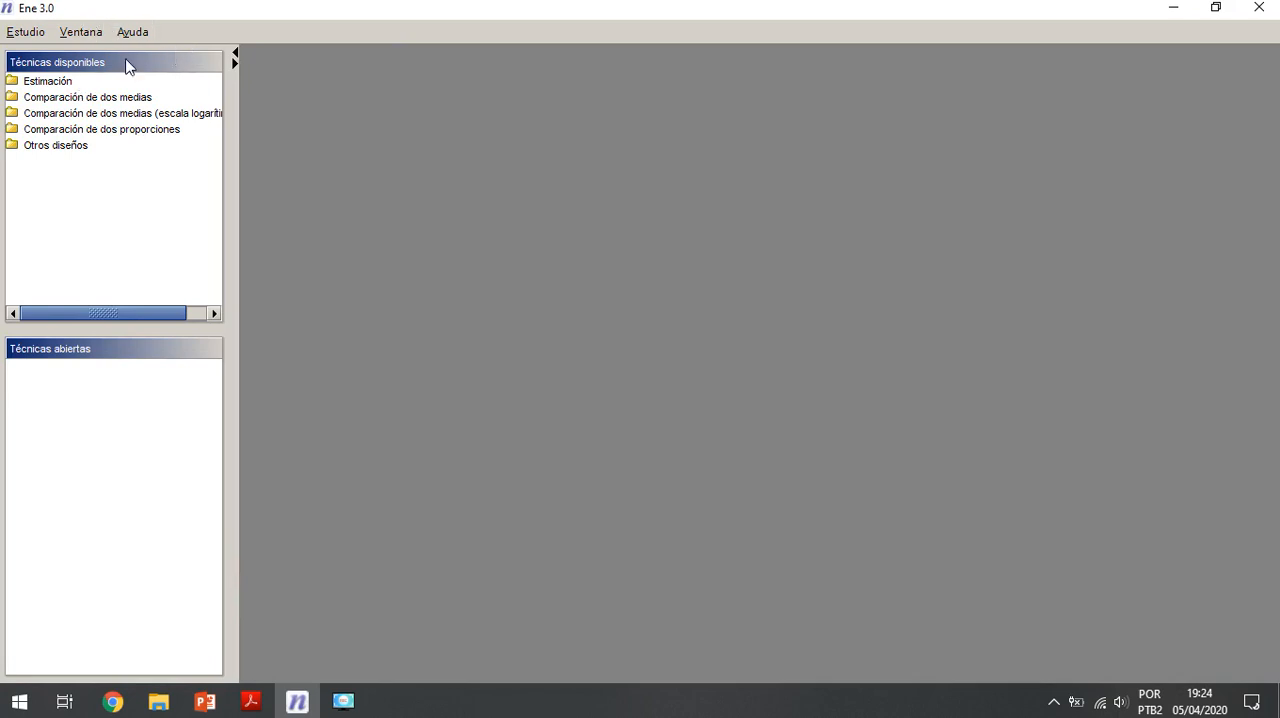
double_click(125, 99)
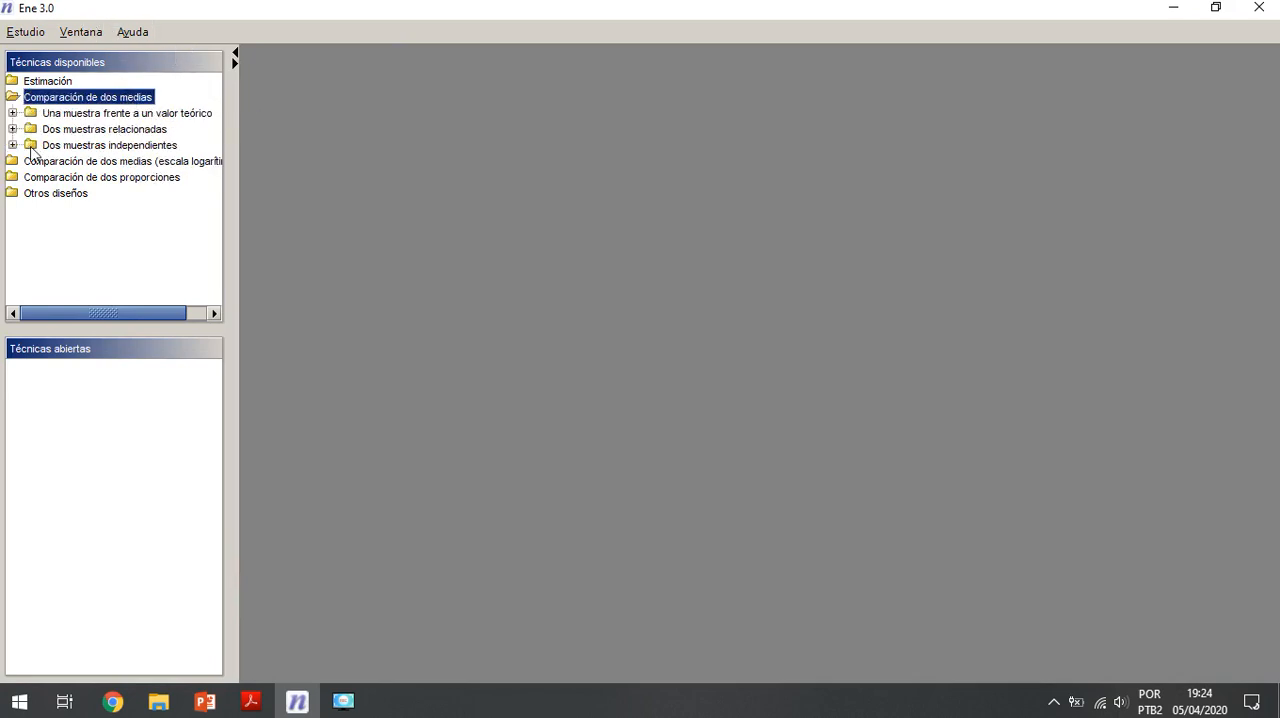
double_click(66, 148)
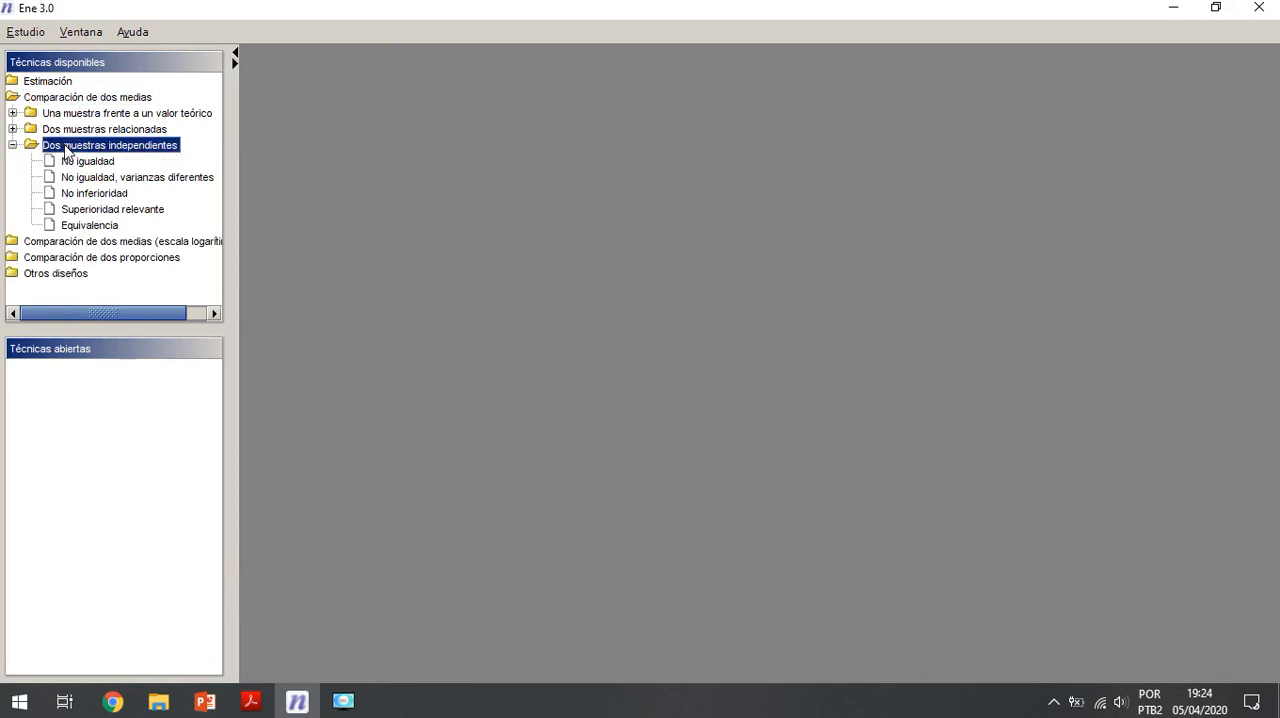
left_click(100, 164)
double_click(100, 164)
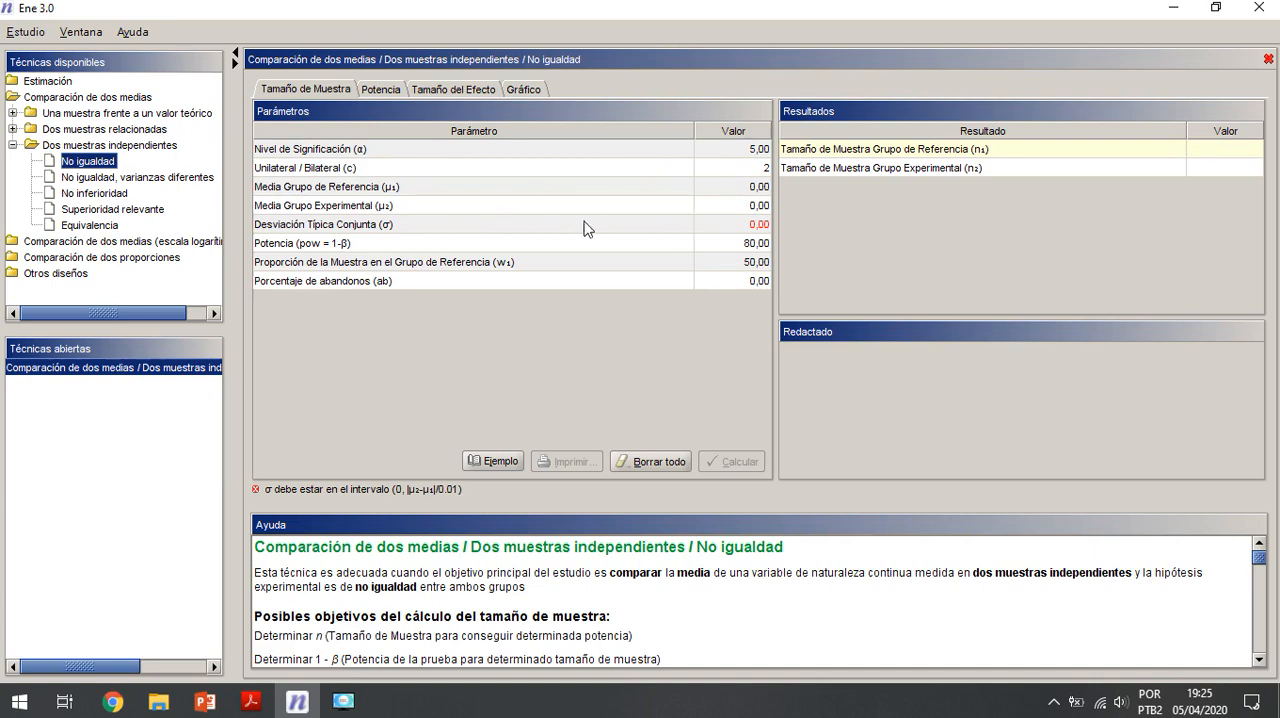
Step: Set the experimental group mean (μ₂) to 7 and the joint standard deviation (σ) to 7.5
double_click(745, 204)
type("7")
left_click(752, 224)
double_click(752, 224)
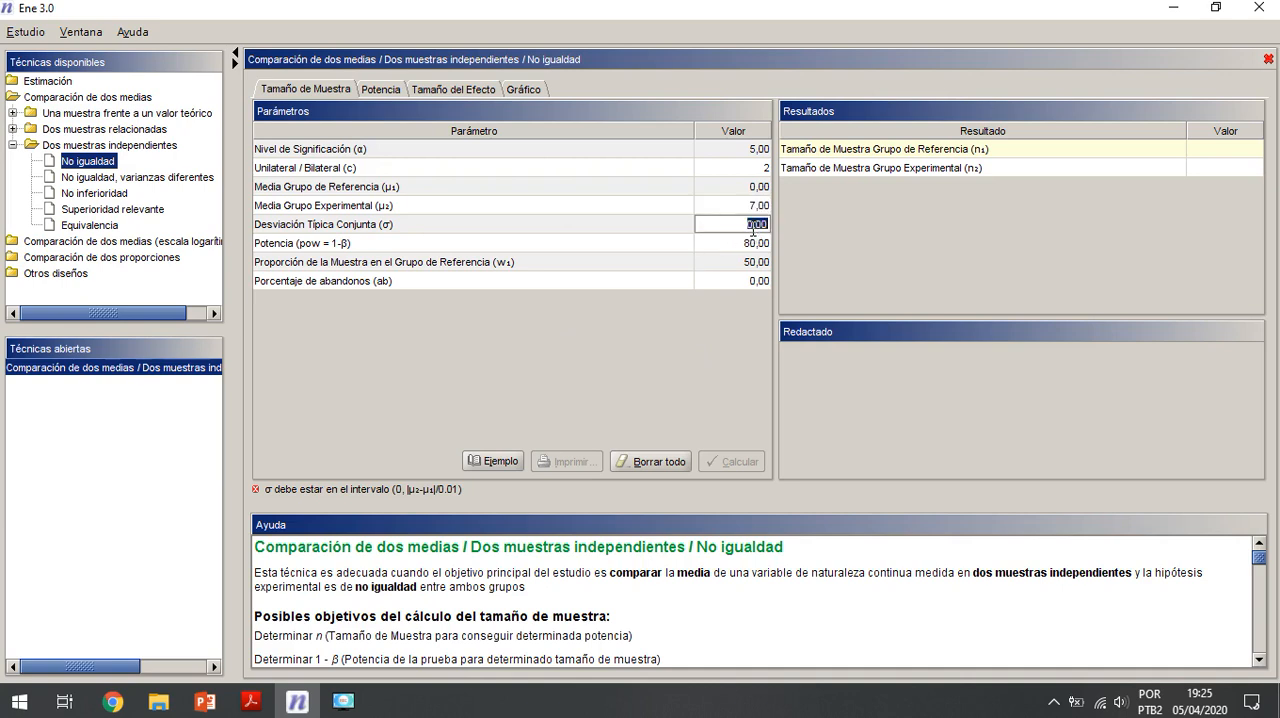
type("7.5")
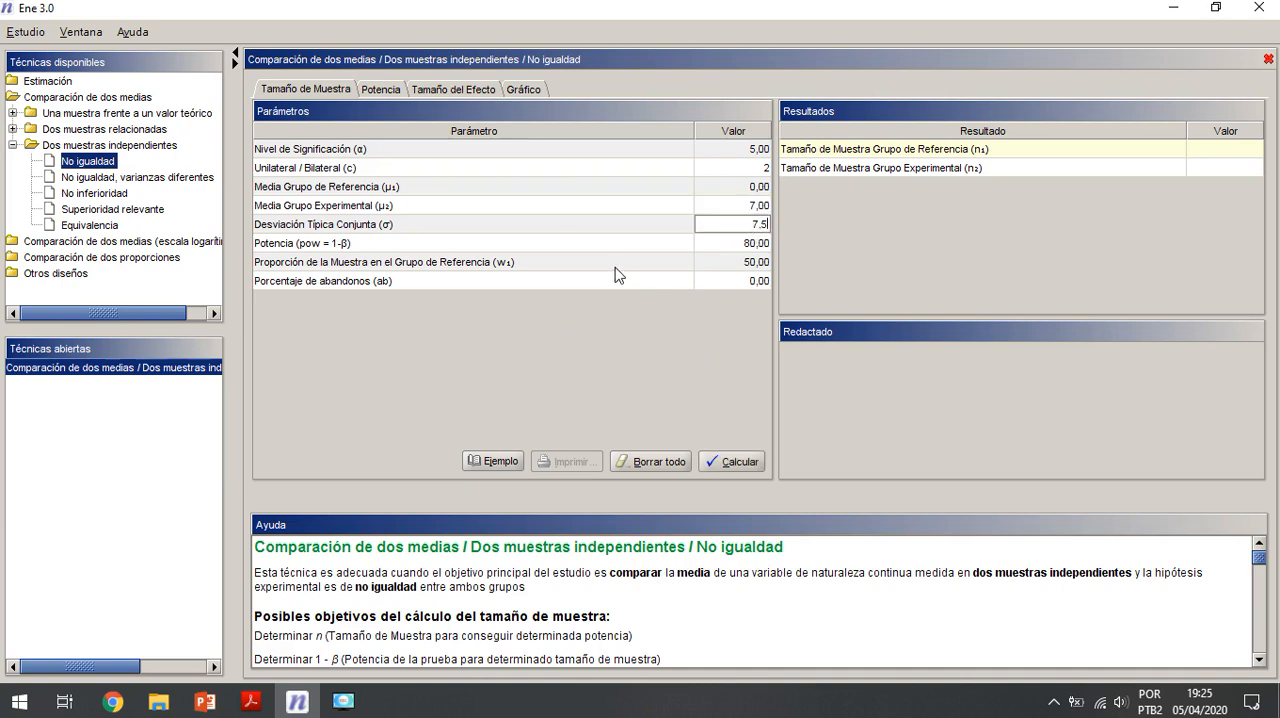
Step: Set the dropout percentage (ab) to 30 and calculate the sample size
left_click(762, 243)
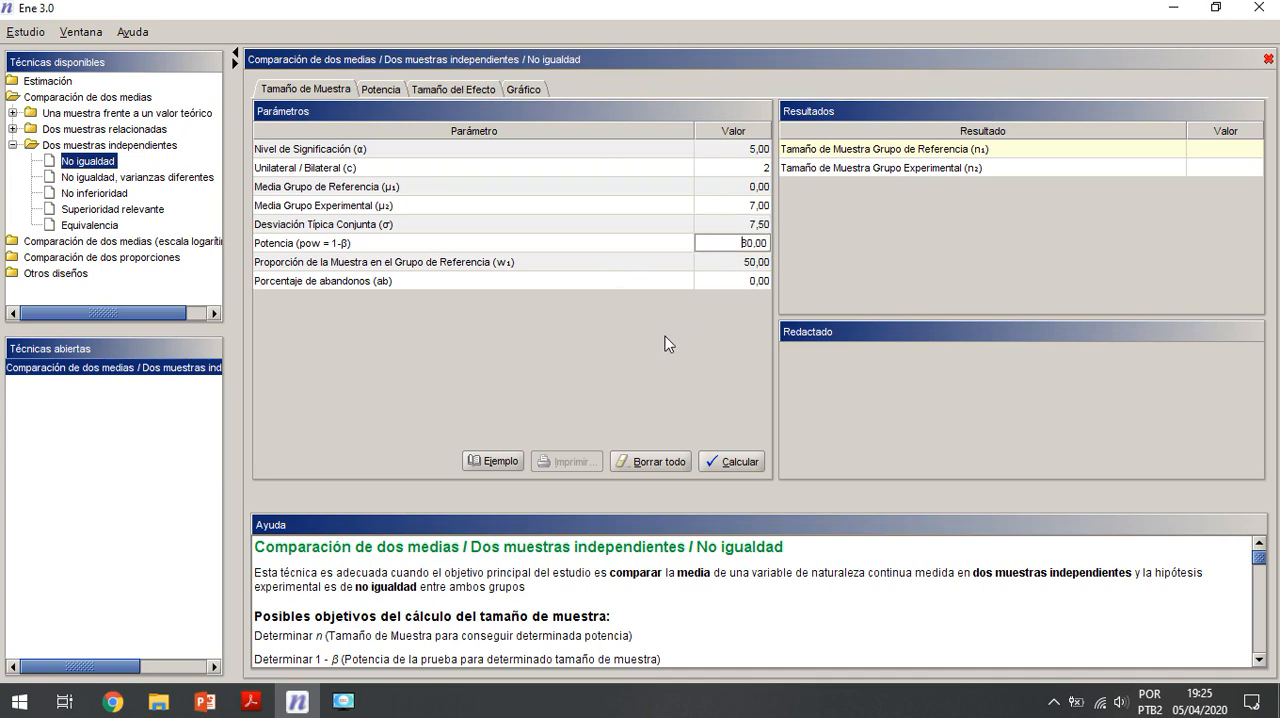
left_click(736, 263)
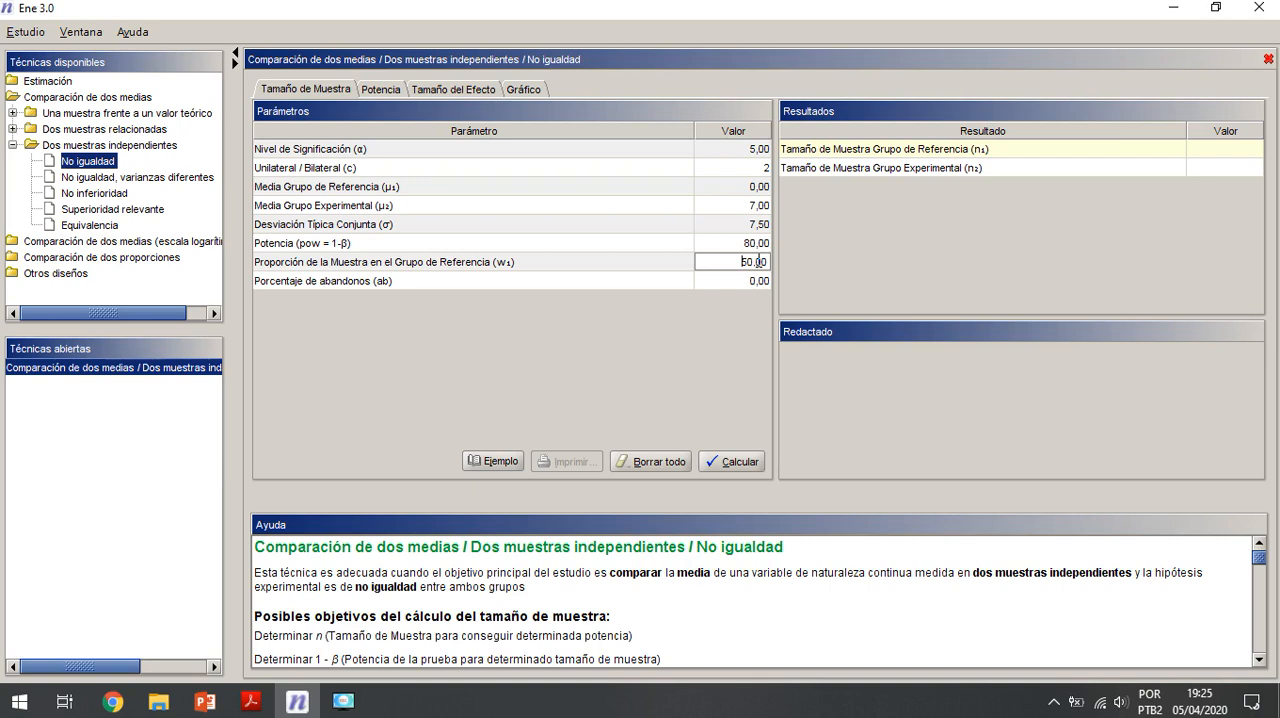
left_click(755, 281)
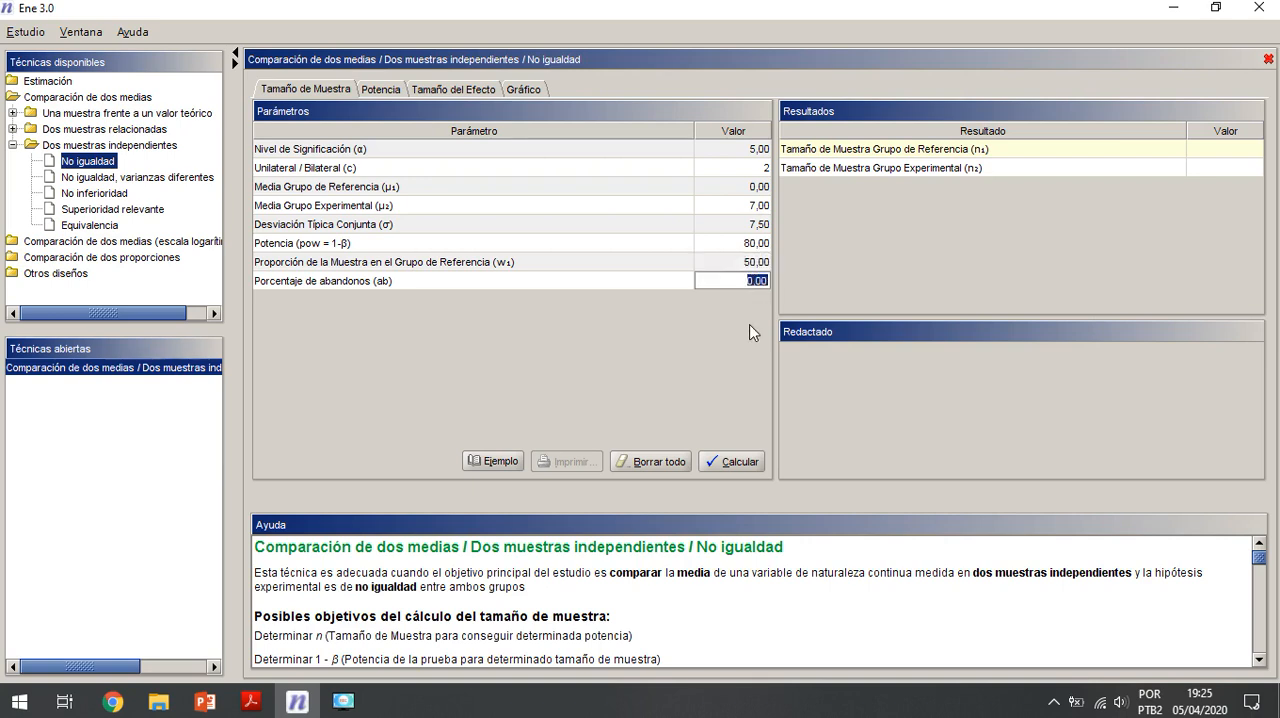
type("30")
left_click(737, 462)
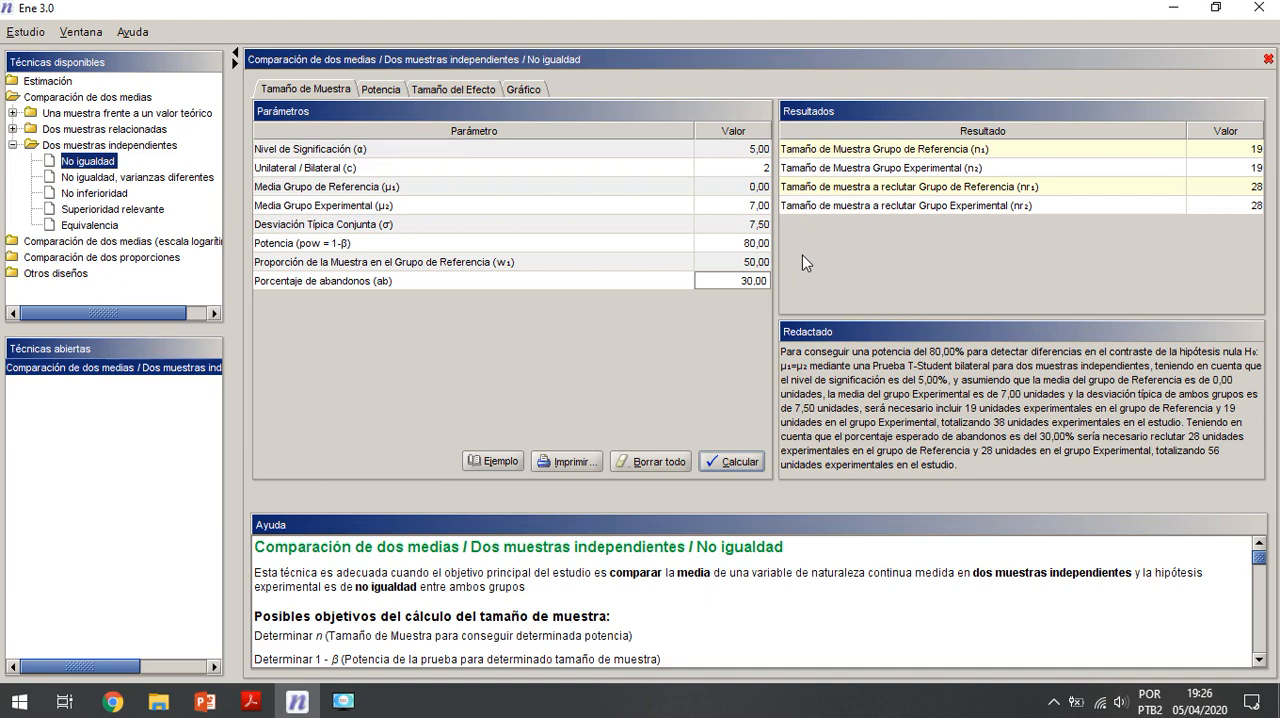
Step: Review the NDI data in the article's Table 2 and the PowerPoint slide with the calculation example, and return to Ene 3.0
mouse_move(250, 701)
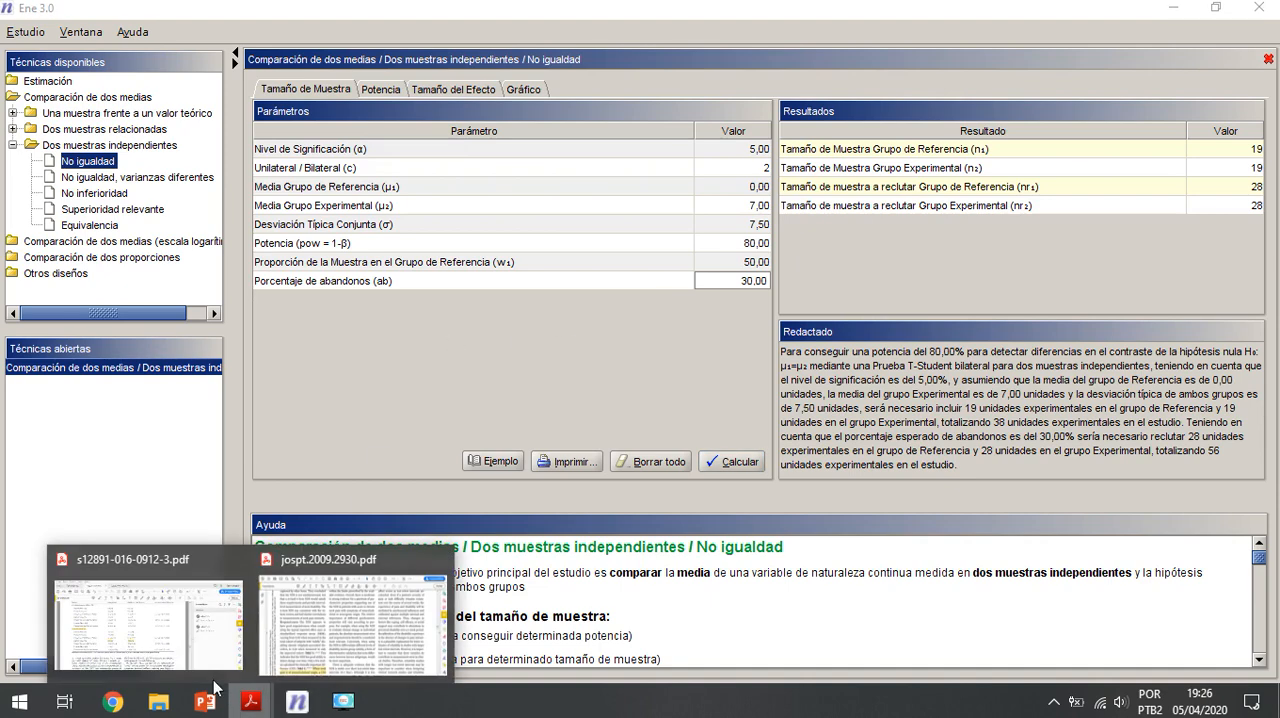
left_click(180, 641)
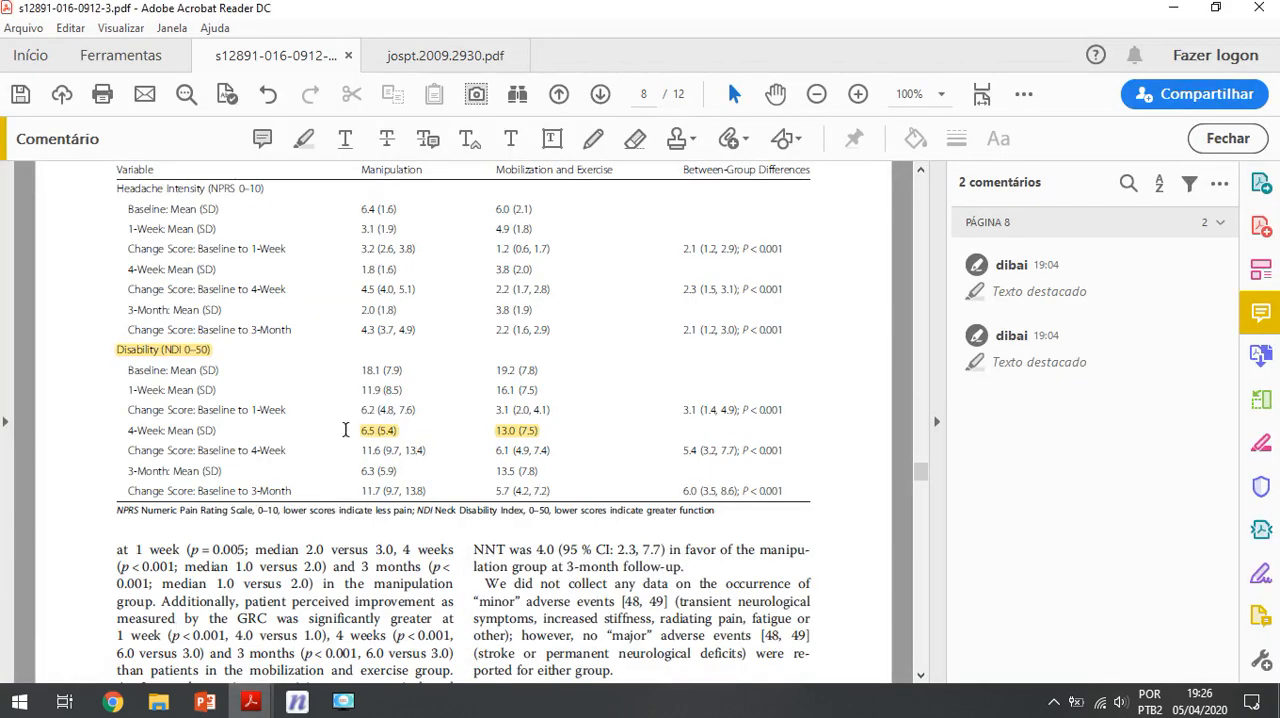
scroll(550, 438, "up", 1)
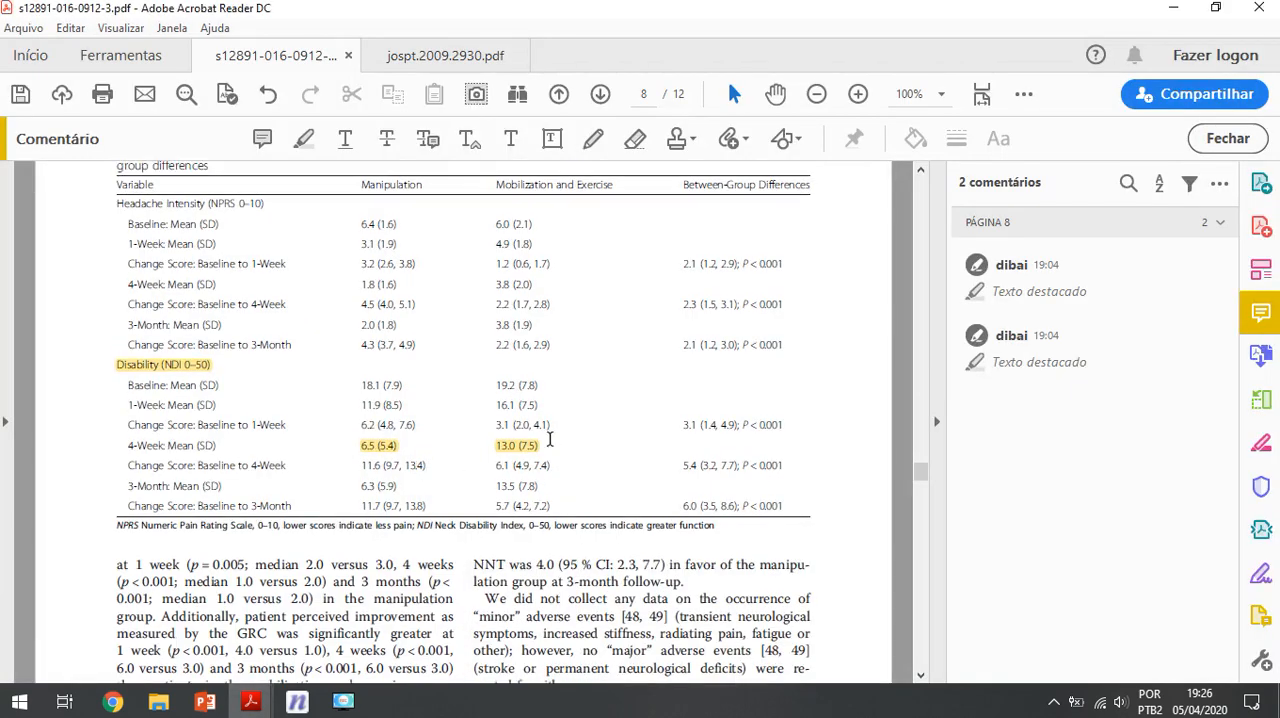
left_click_drag(392, 194, 463, 196)
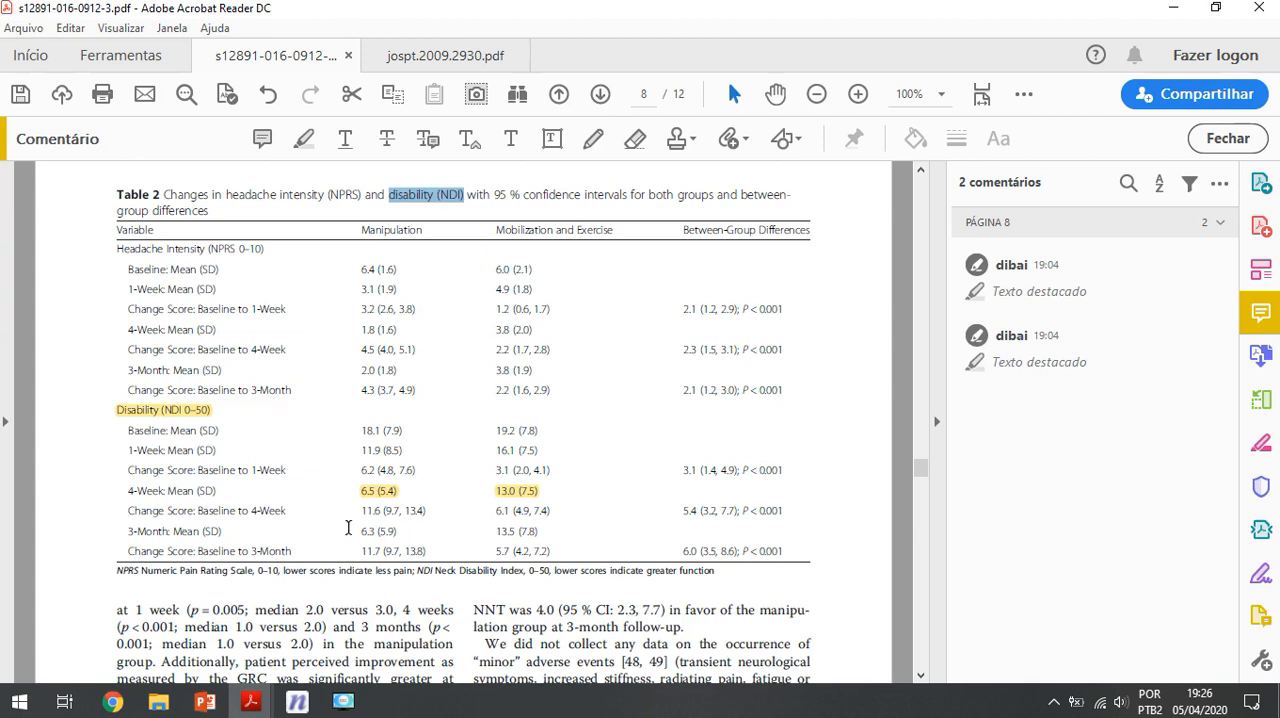
left_click(204, 701)
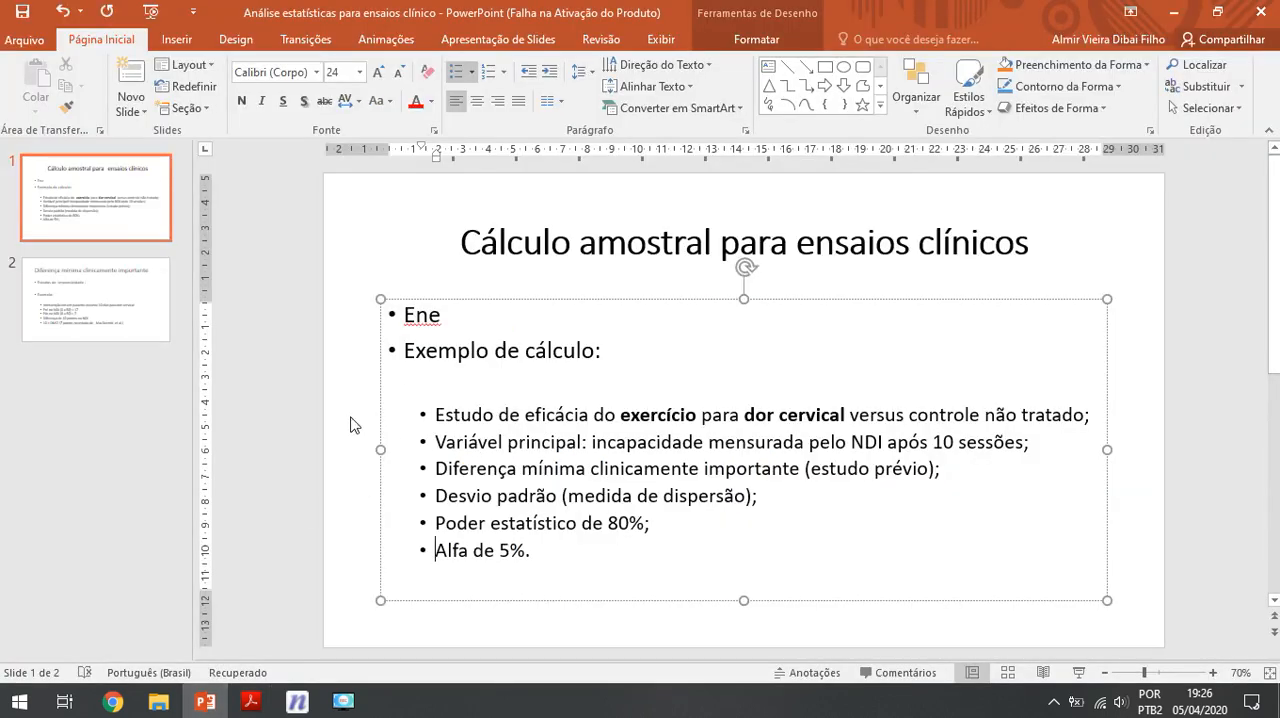
left_click(292, 706)
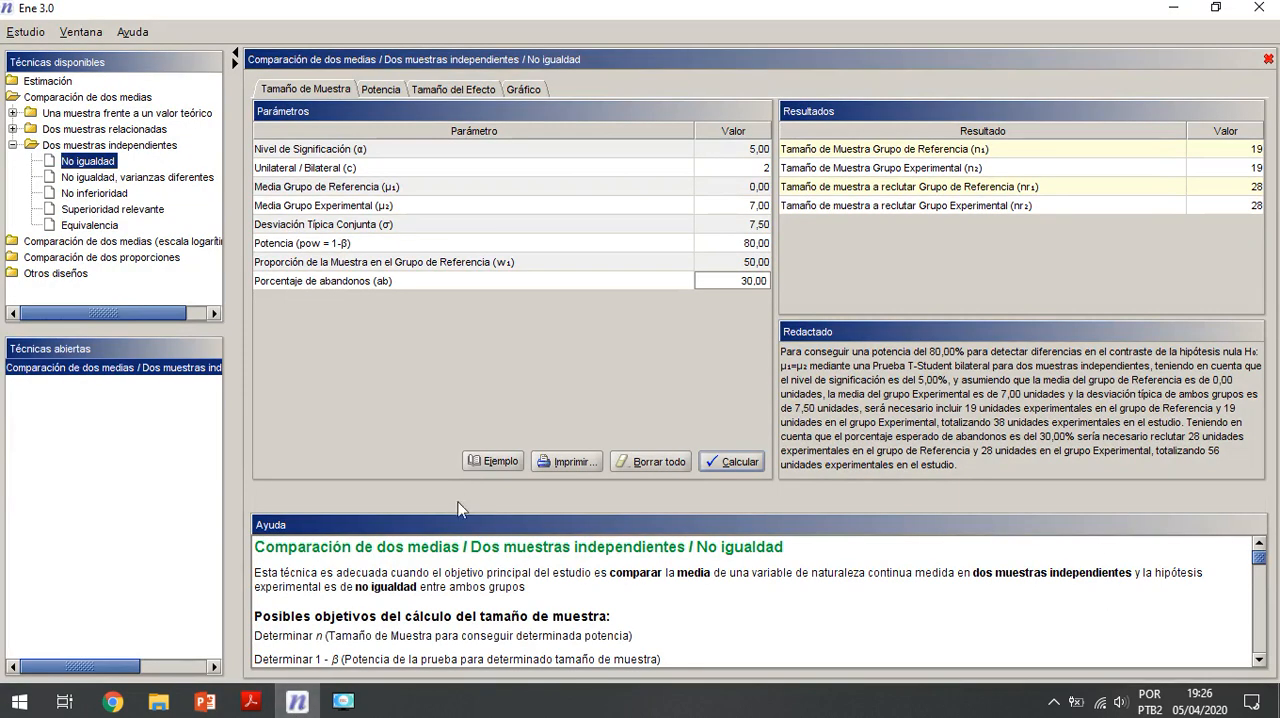